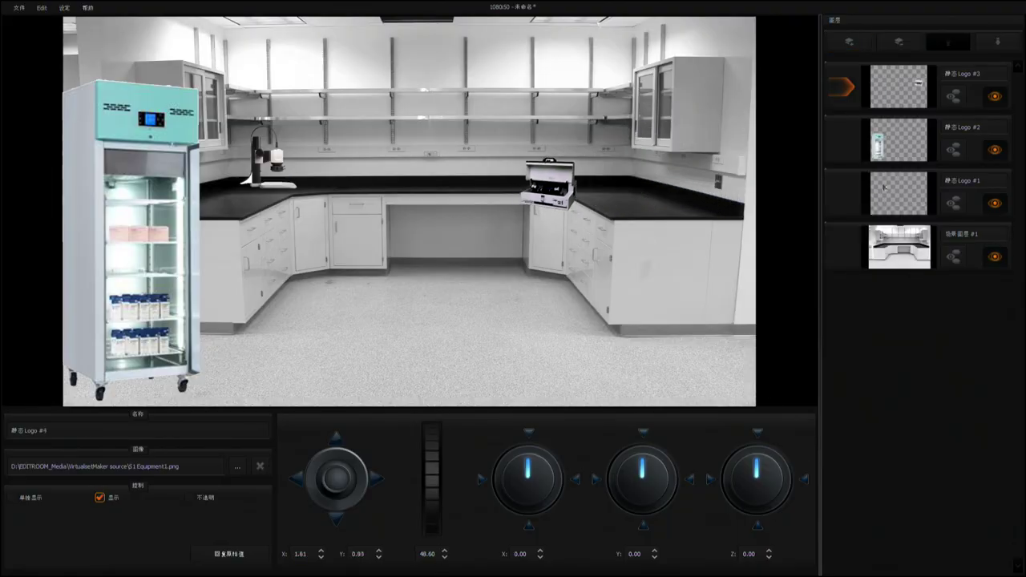
- Shrink the meter logo layer to about 52.6 zoom so it sits on the lab floor
left_click_drag(426, 449, 432, 493)
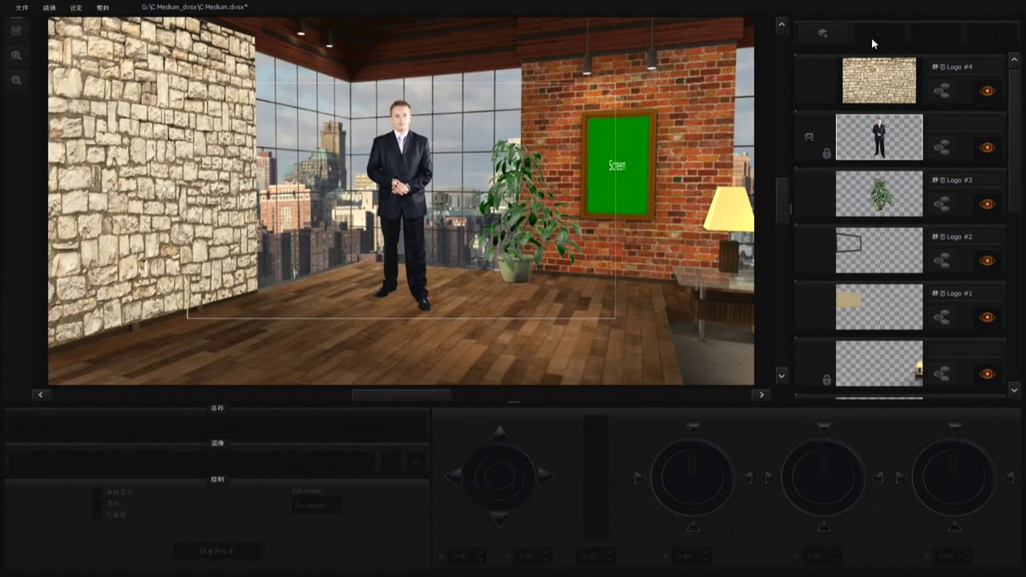
- Move the stone wall layer (静态 Logo #4) one place down the layer stack
left_click(819, 88)
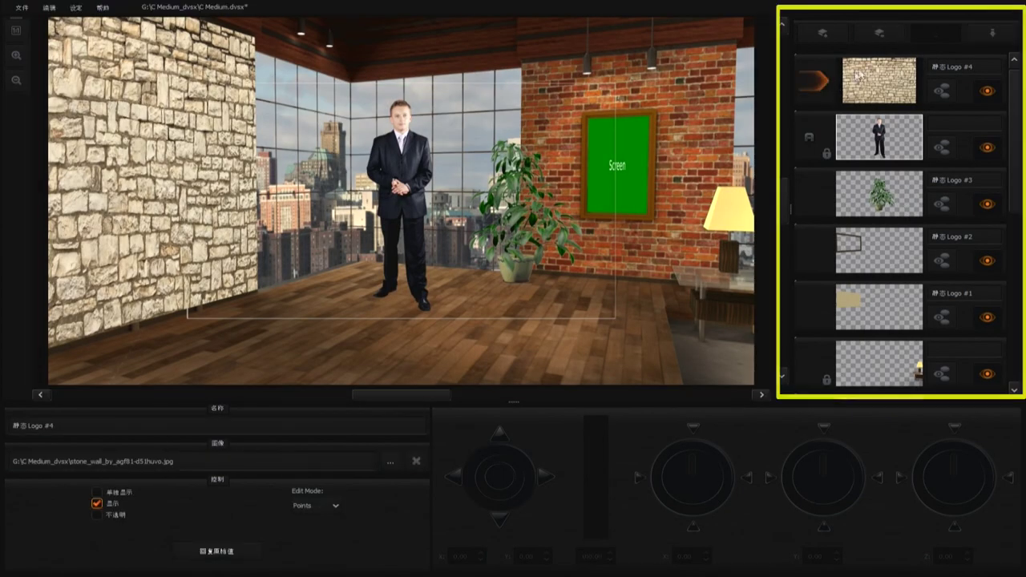
left_click(991, 36)
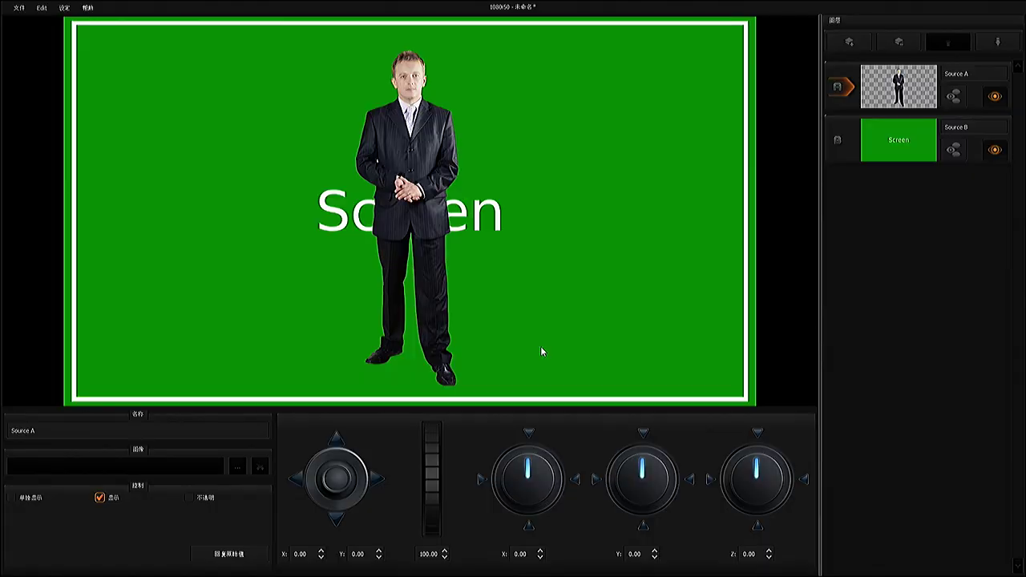
- Shrink the talent to 85.40 zoom and shift it right to X 22.61
left_click_drag(429, 453, 429, 465)
mouse_move(368, 489)
left_mouse_down()
mouse_move(377, 488)
mouse_move(336, 493)
left_mouse_up()
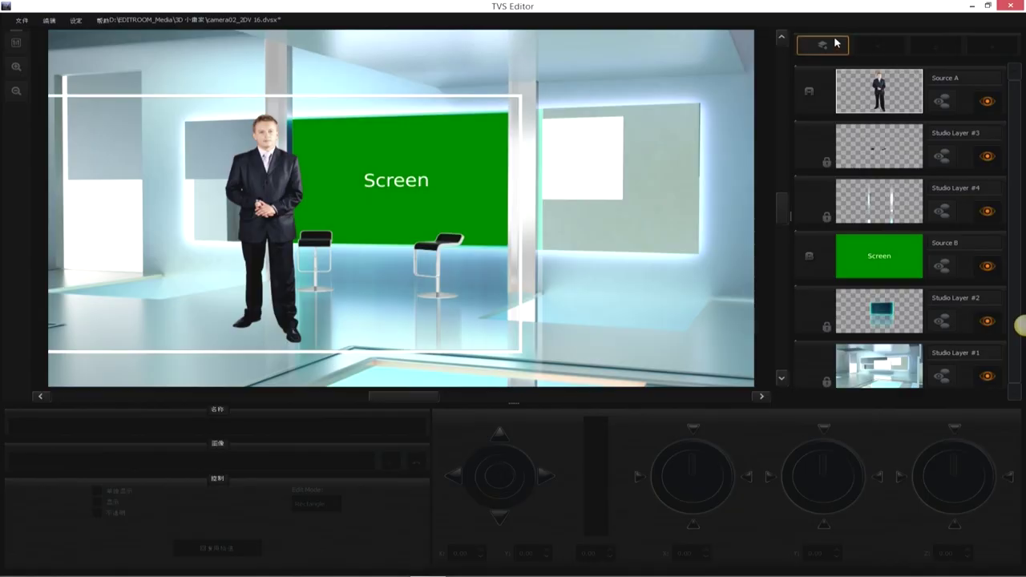
- Add Source C (人物 2) as a talent layer, slightly smaller and right of the green Screen
left_click(822, 46)
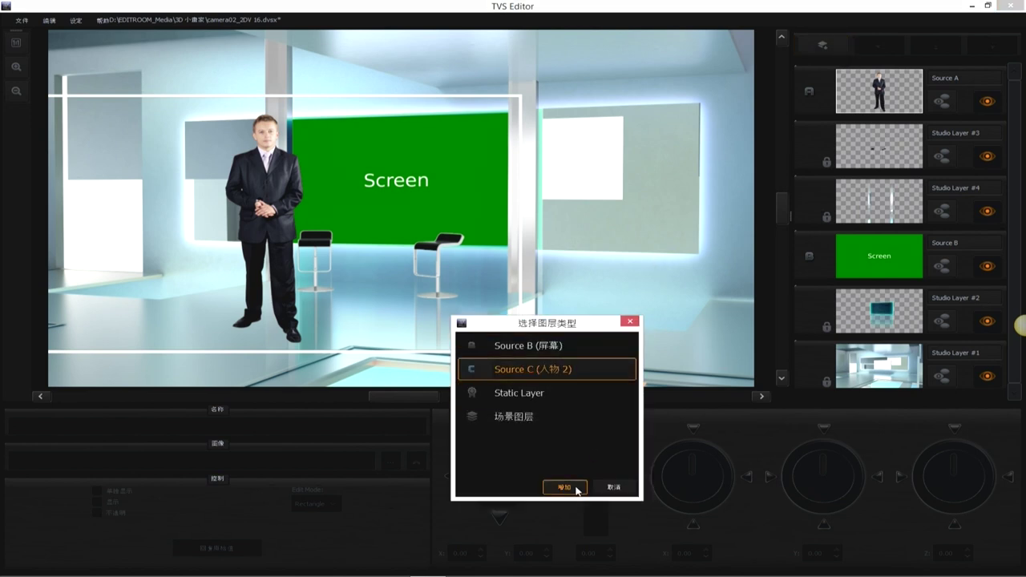
left_click(565, 487)
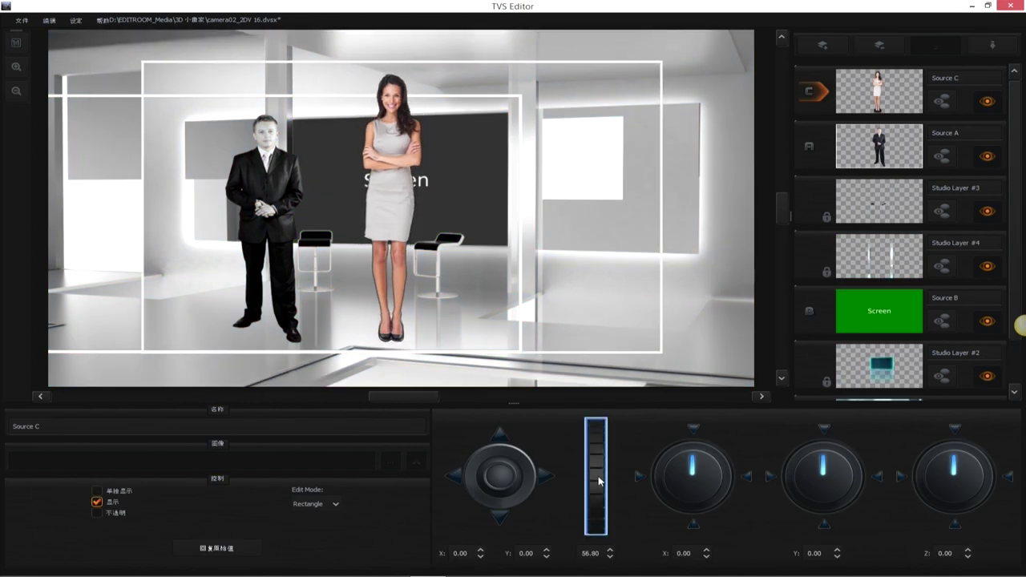
left_click_drag(598, 481, 598, 484)
left_click_drag(500, 475, 529, 481)
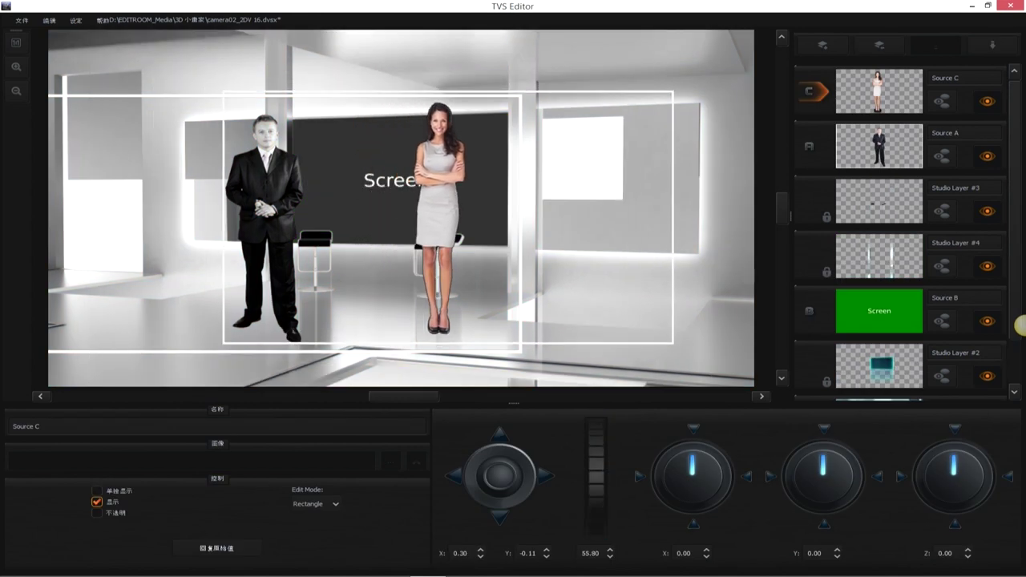
left_click(821, 94)
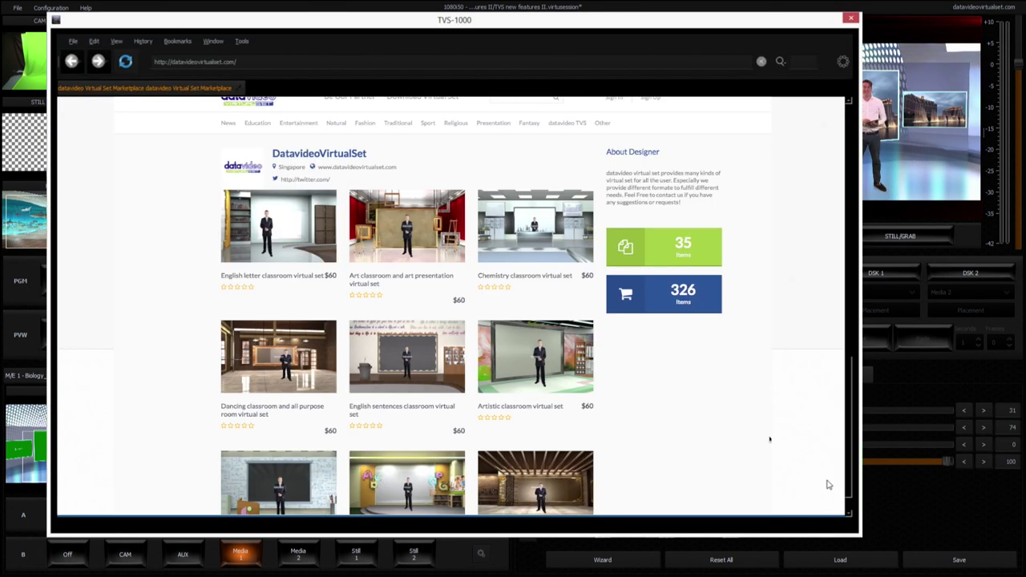
- Scroll down the datavideovirtualset.com set listings and go to the Next page
scroll(828, 485, "down", 2)
scroll(828, 485, "down", 2)
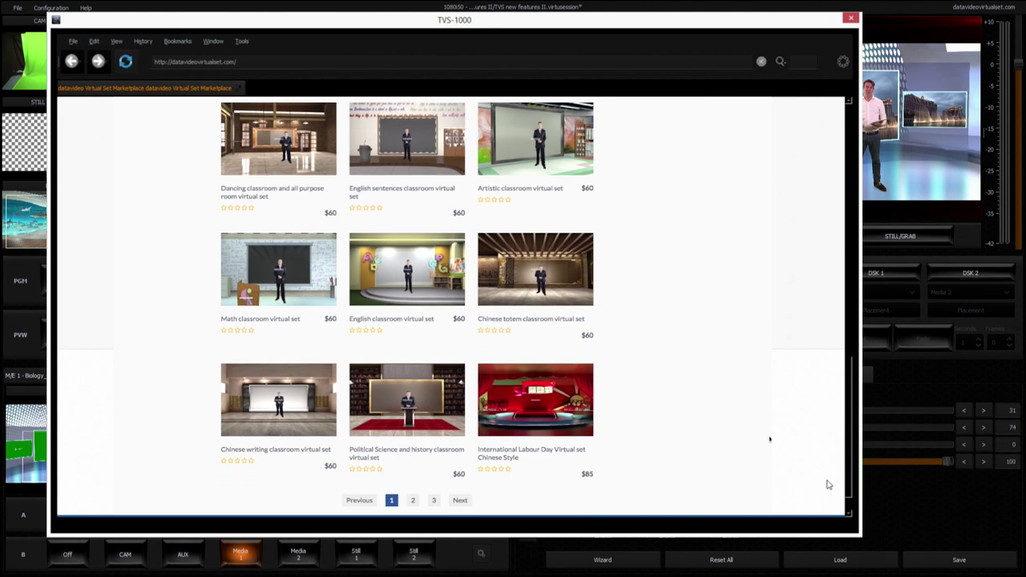
scroll(828, 485, "down", 1)
left_click(460, 454)
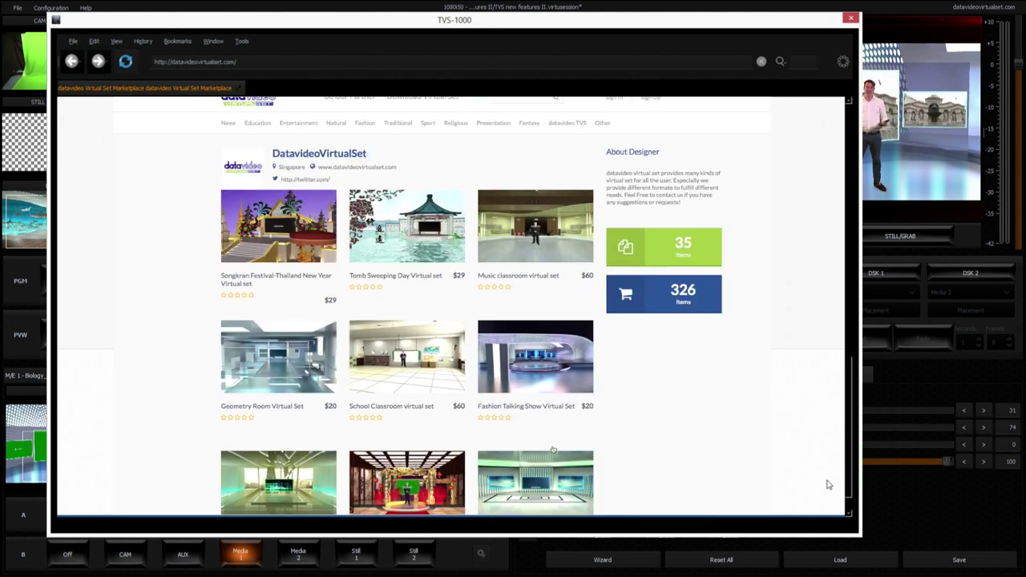
scroll(828, 485, "down", 3)
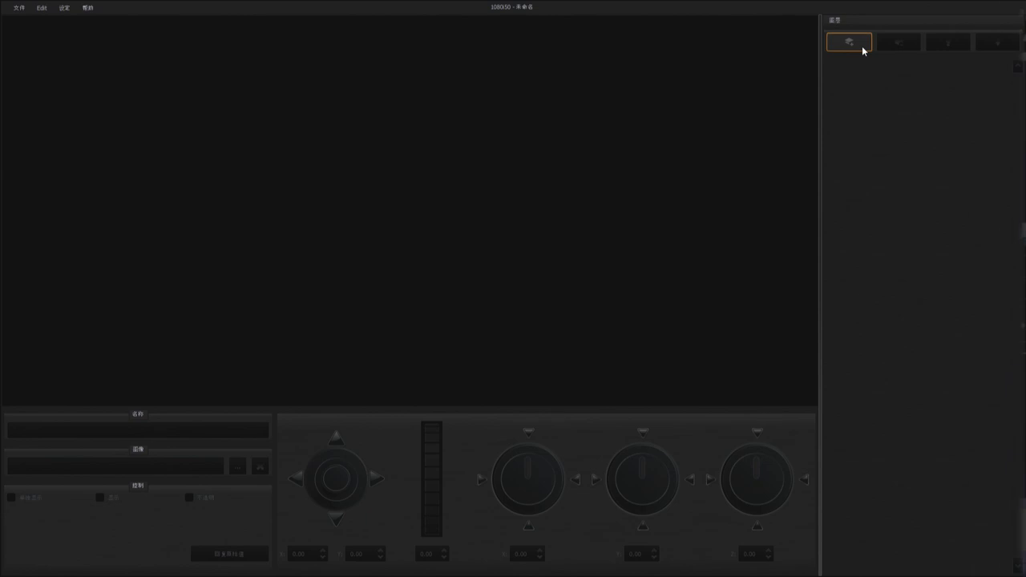
- Add the empty classroom photo as a 场景图层 background layer
left_click(849, 42)
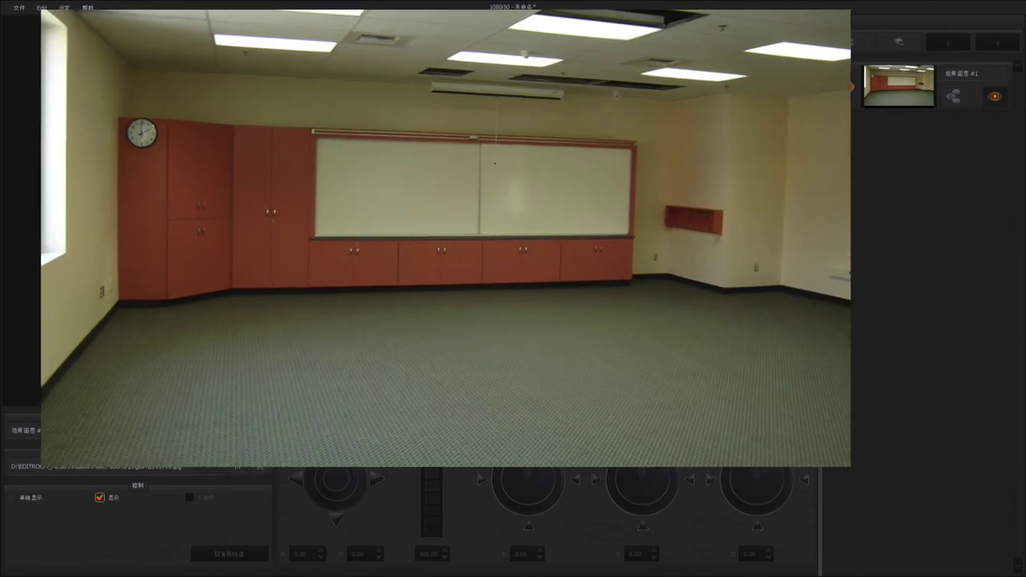